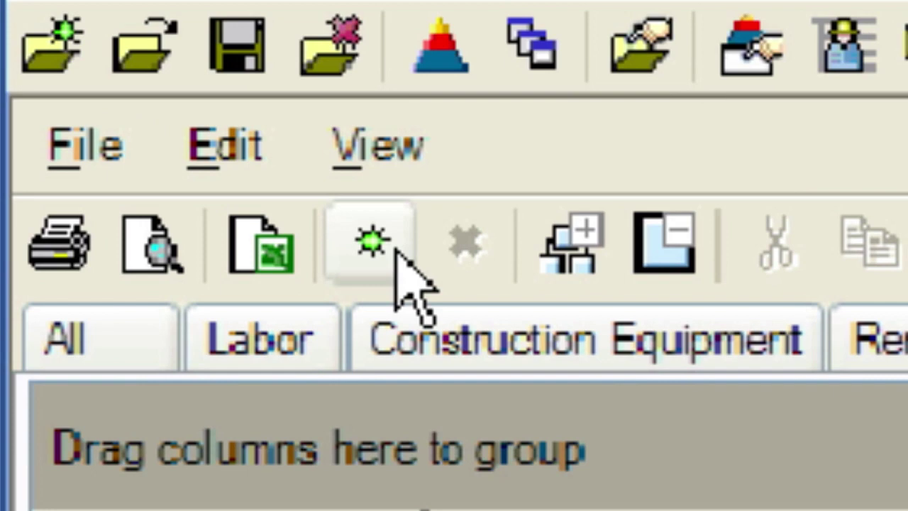
Create a new installed equipment rate record with code IECT and description "Cooling Towers"
left_click(395, 250)
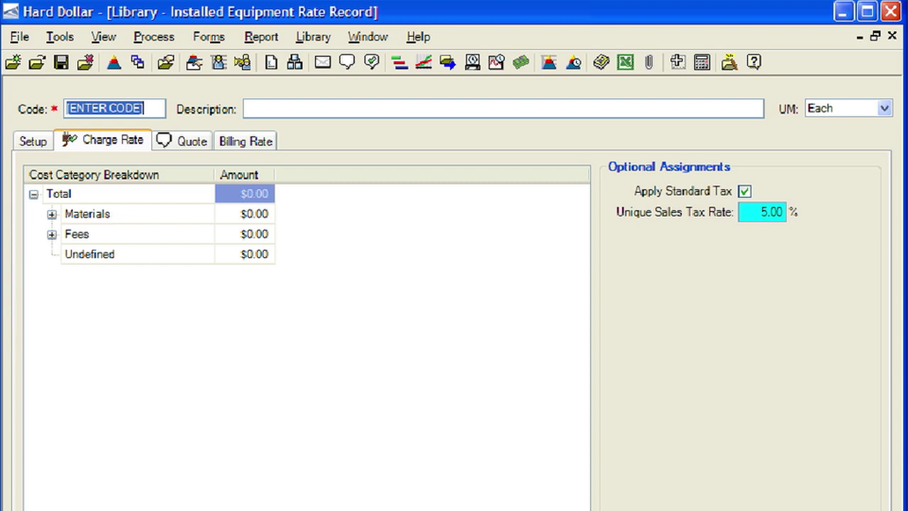
type("IECT")
key("Tab")
type("Co")
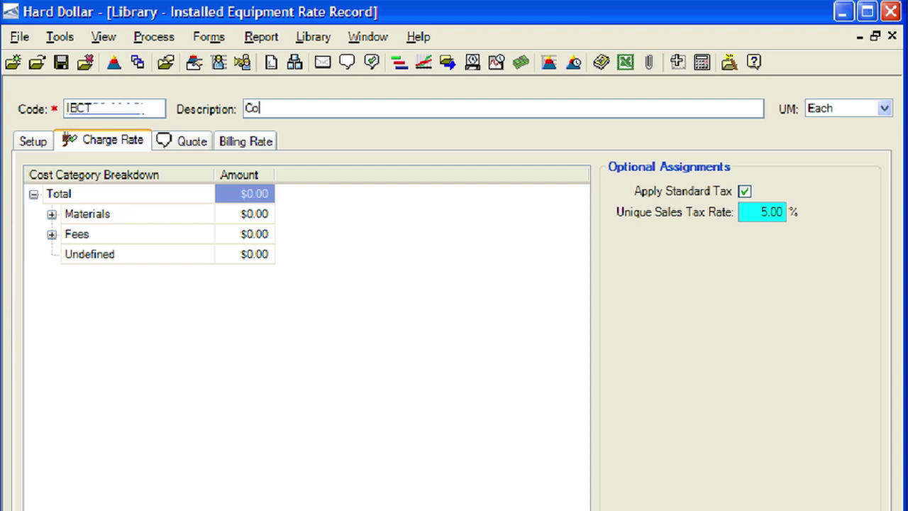
type("oling Towers")
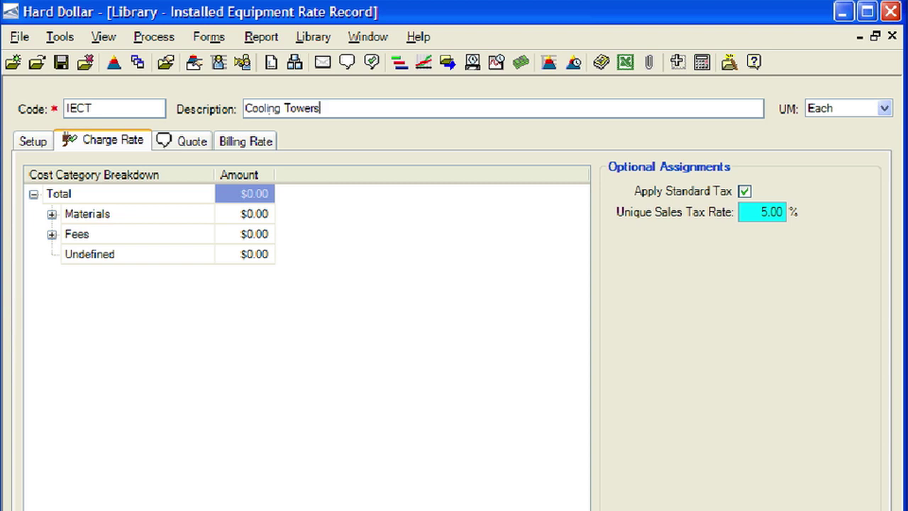
key("Tab")
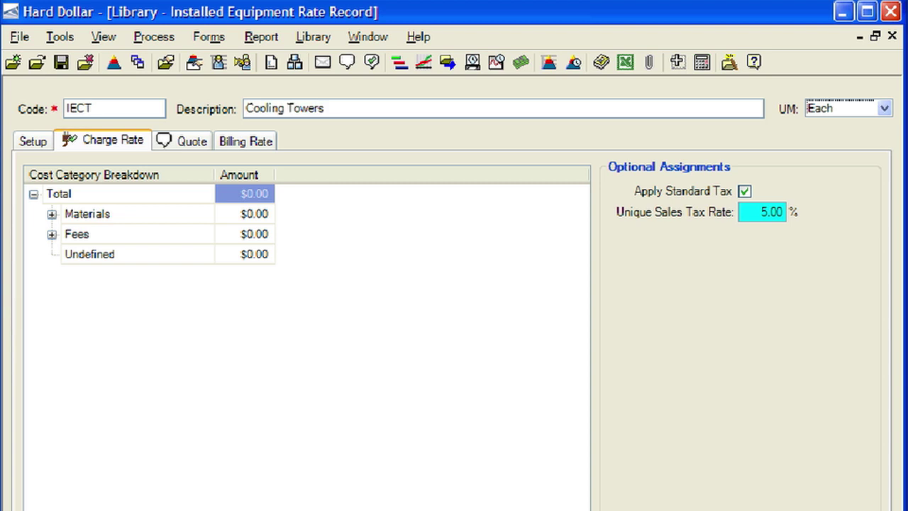
In the record's setup, assign the Current Year Rate File, the Misc Equipment organizational category and a default quantity of 1
left_click(35, 142)
left_click(305, 171)
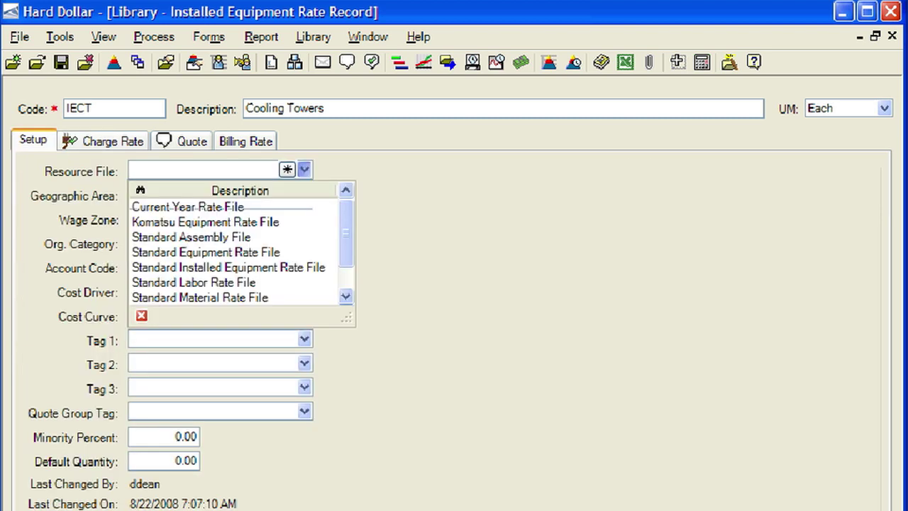
left_click(187, 206)
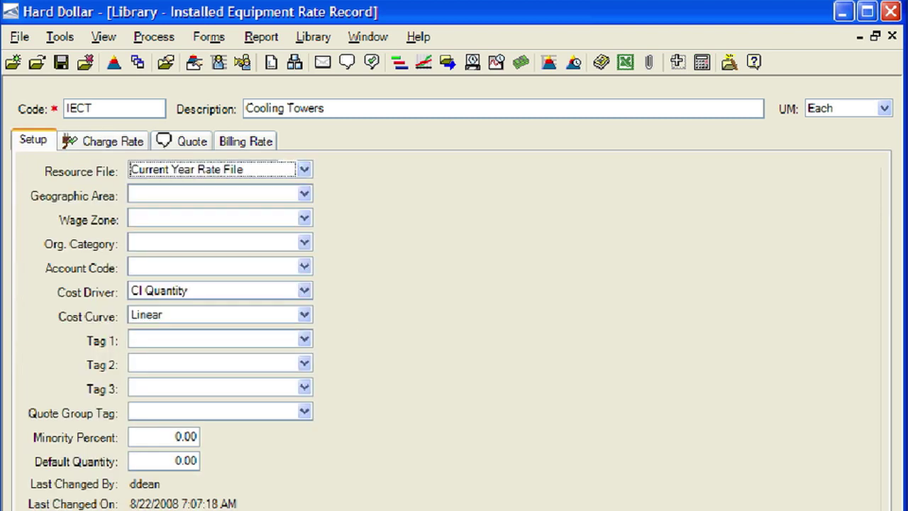
left_click(304, 243)
left_click(171, 293)
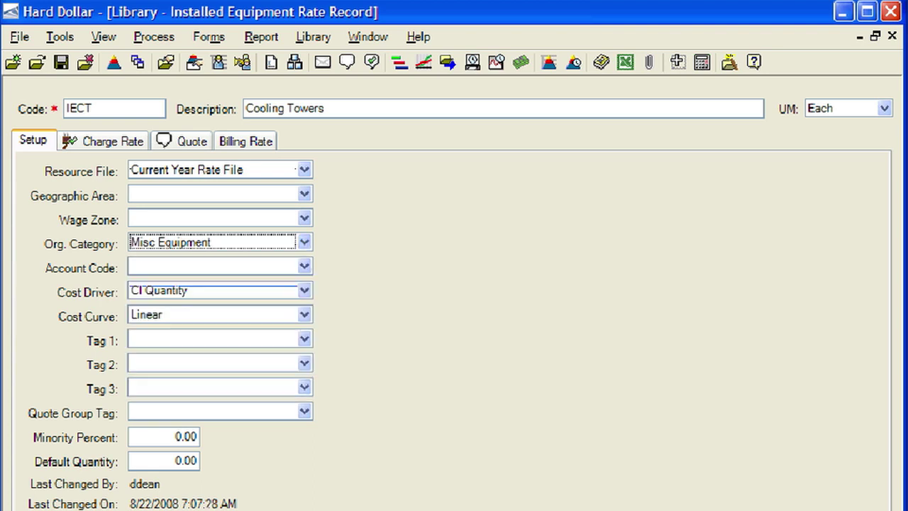
left_click(181, 460)
type("1")
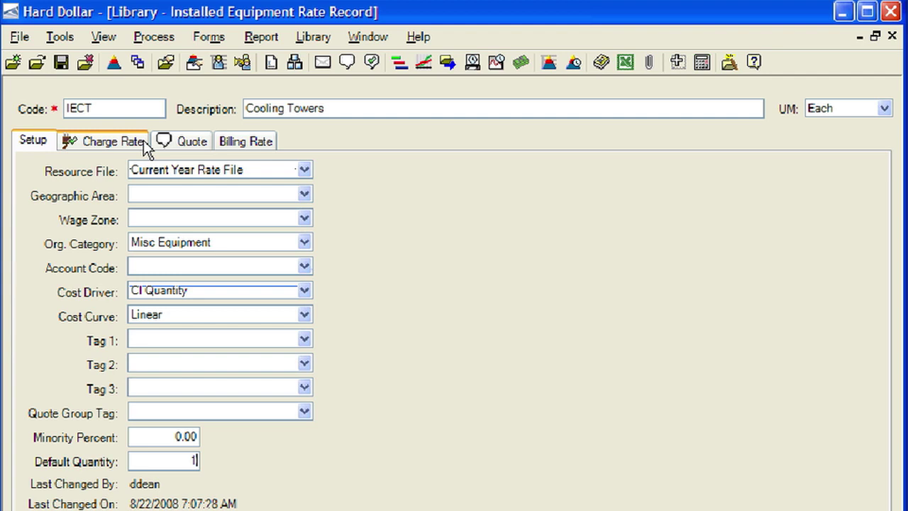
Set the Installed Equipment amount under Materials in the charge rate to 125985
left_click(114, 141)
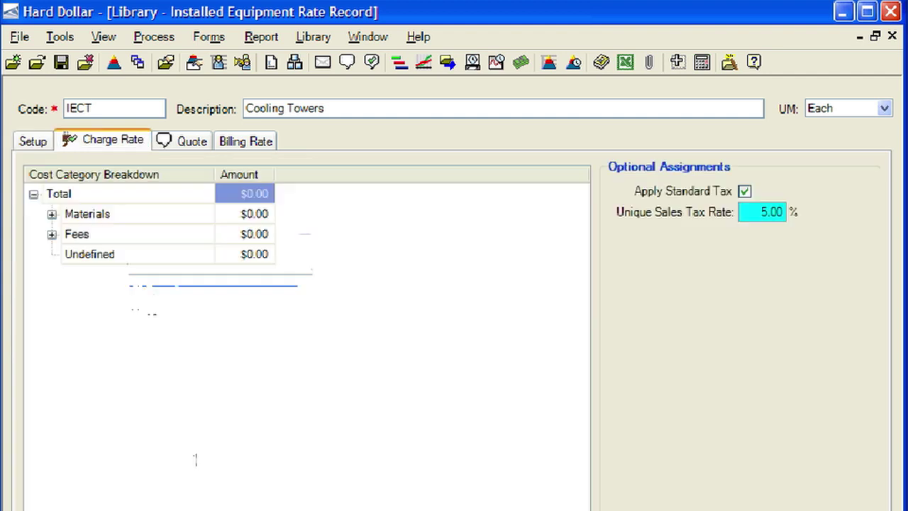
left_click(52, 214)
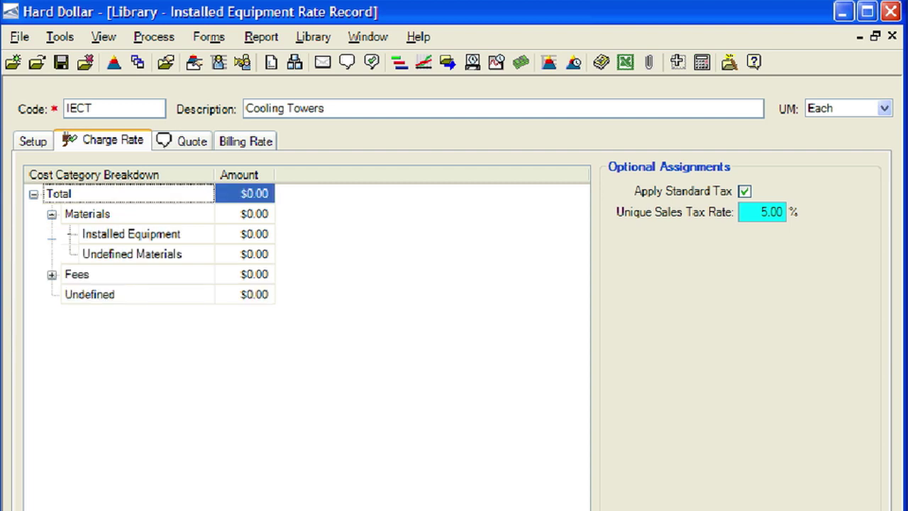
left_click(245, 234)
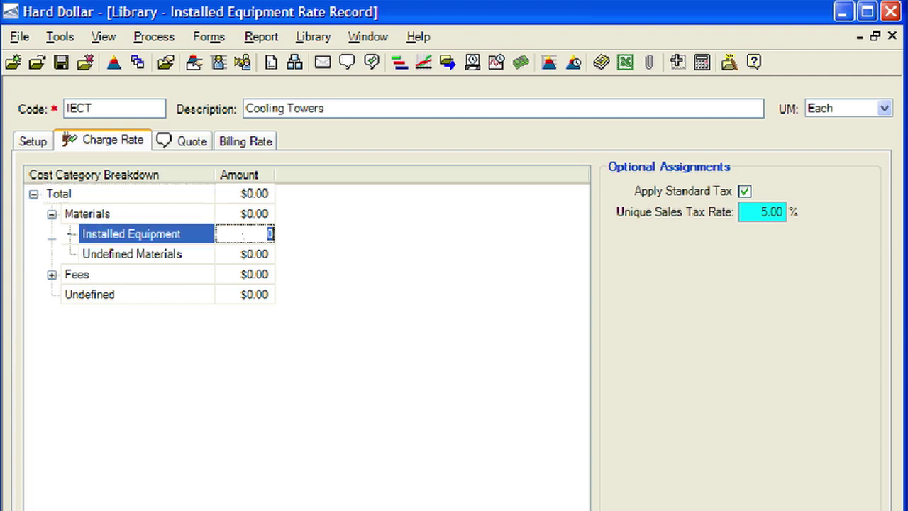
type("125985")
key("Return")
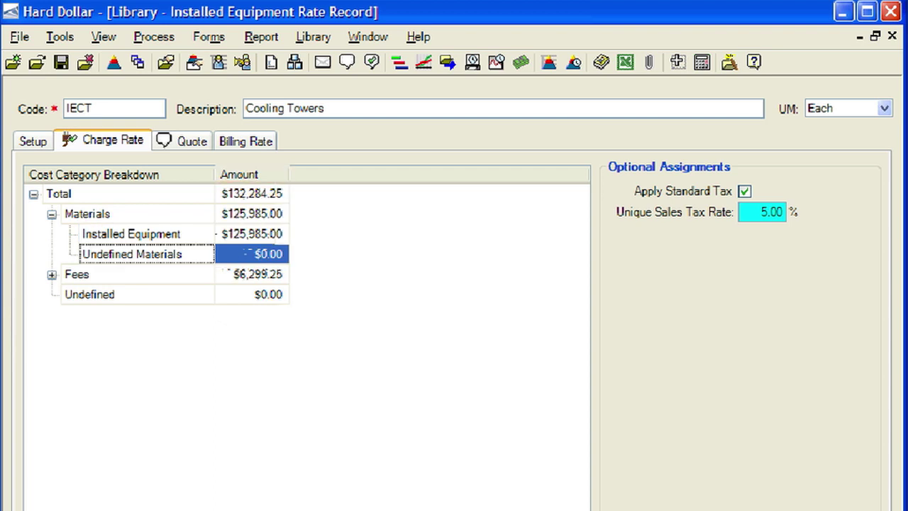
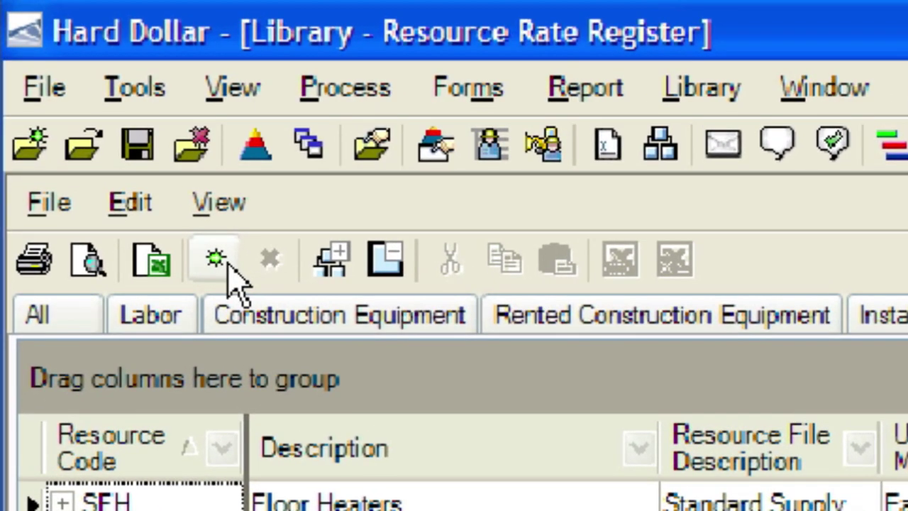
Create a new supply rate record with code SSTA, description "Small Tools for Asphalt" and unit of measure TN
left_click(229, 268)
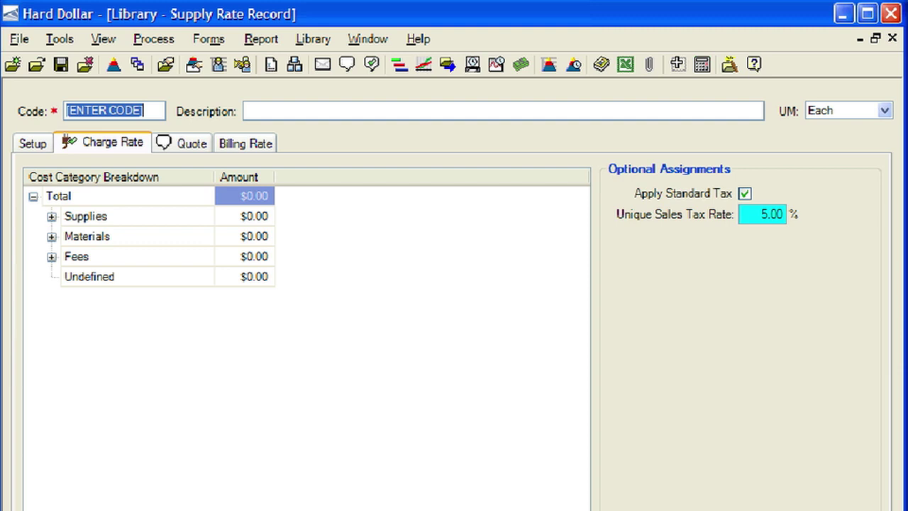
type("SSTA")
key("Tab")
type("Sm")
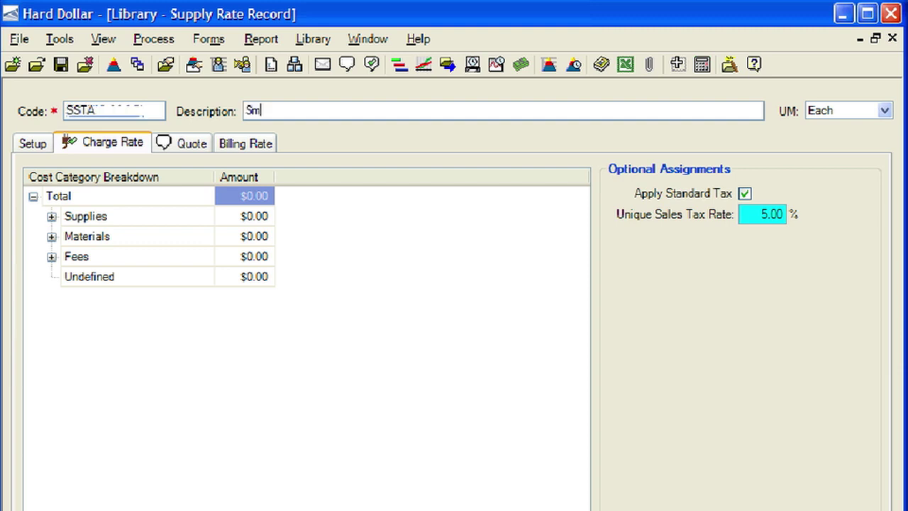
type("all Tools ")
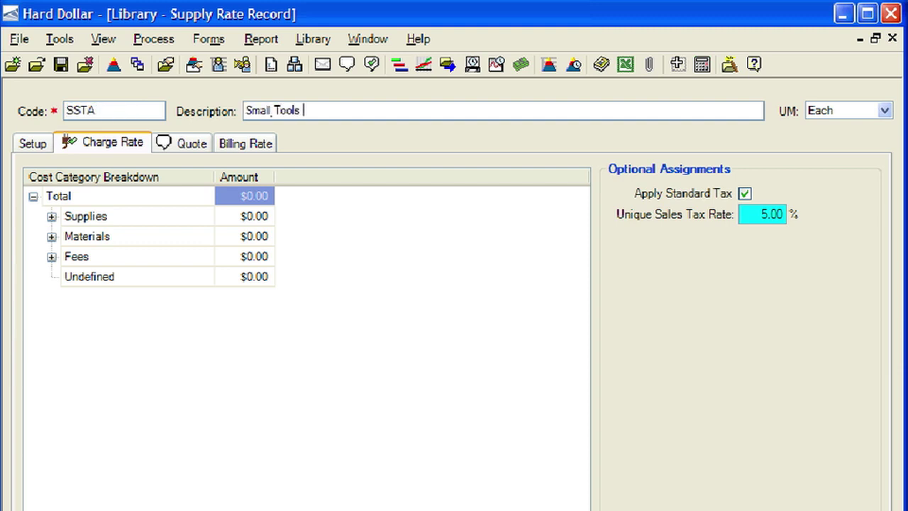
type("for Asphalt")
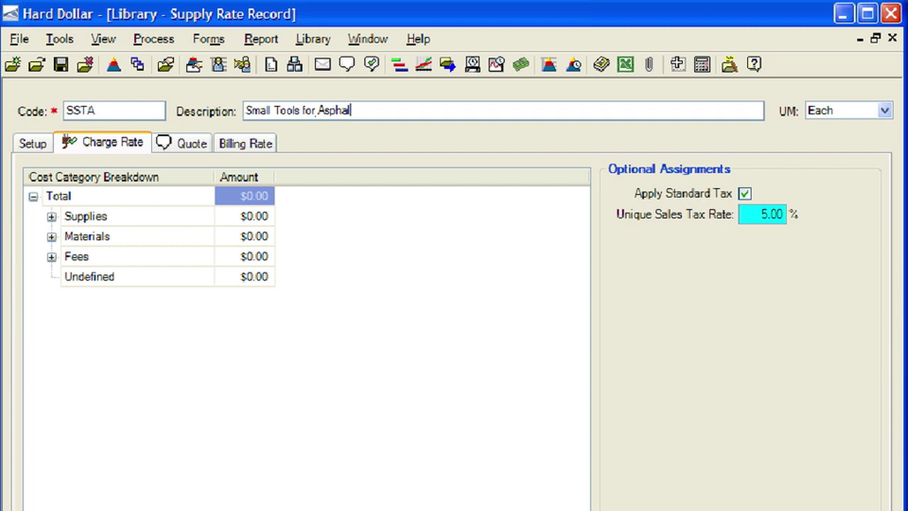
key("Tab")
type("TN")
Expand the Supplies cost category in the charge rate and set the Supplies amount to 1
left_click(51, 216)
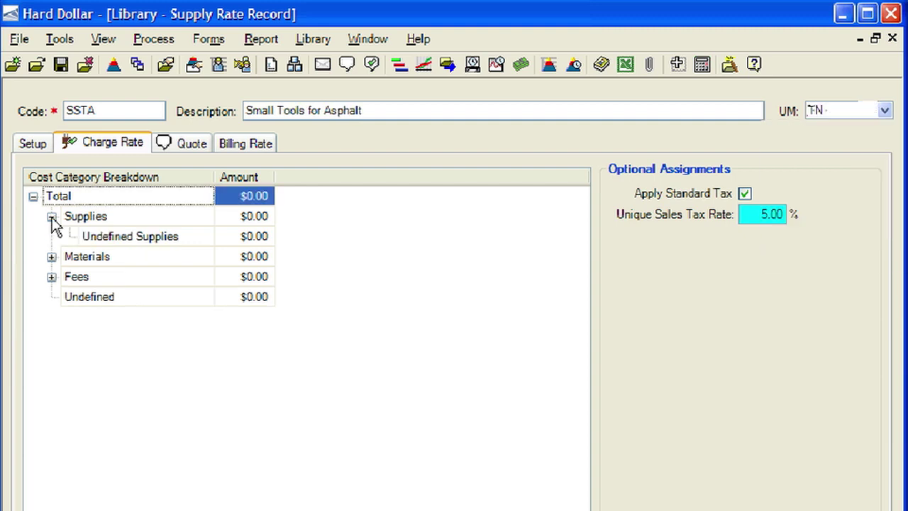
left_click(247, 220)
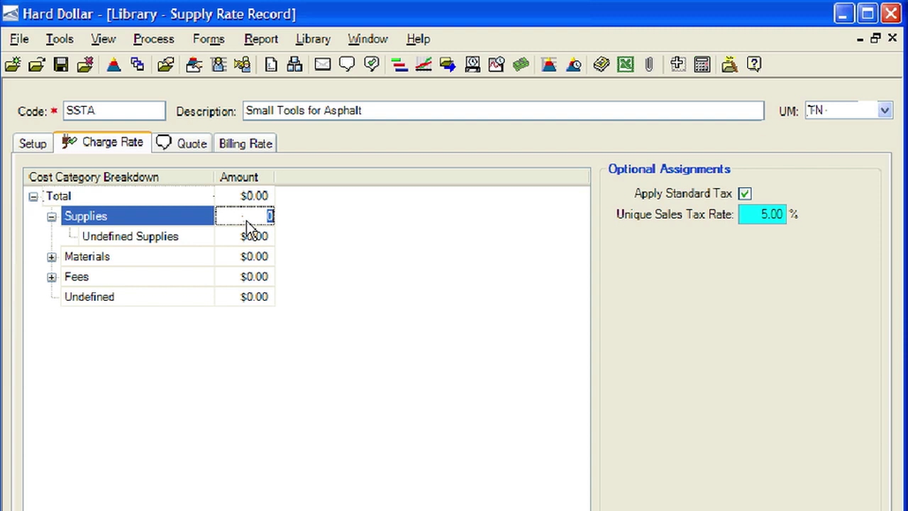
type("1")
key("Return")
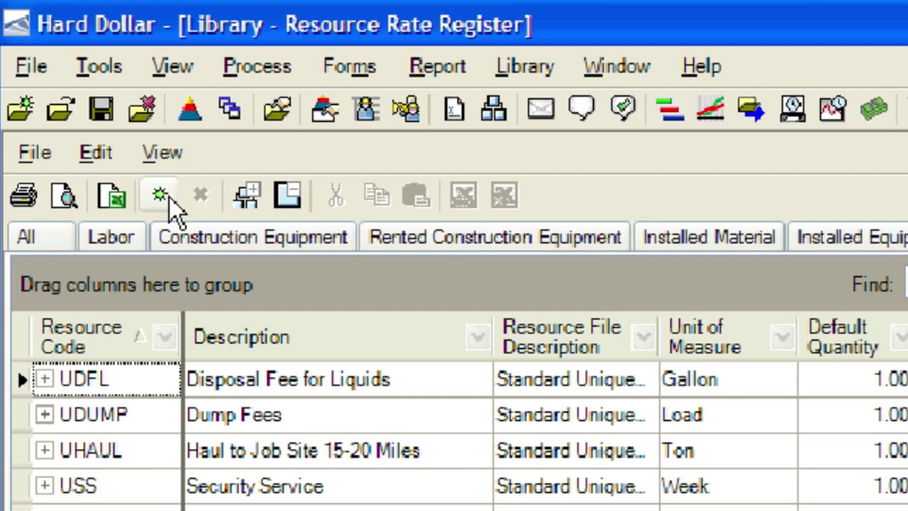
Create a new unique rate record with code UCRANE, description "Crane by the Month" and unit of measure Month
left_click(169, 197)
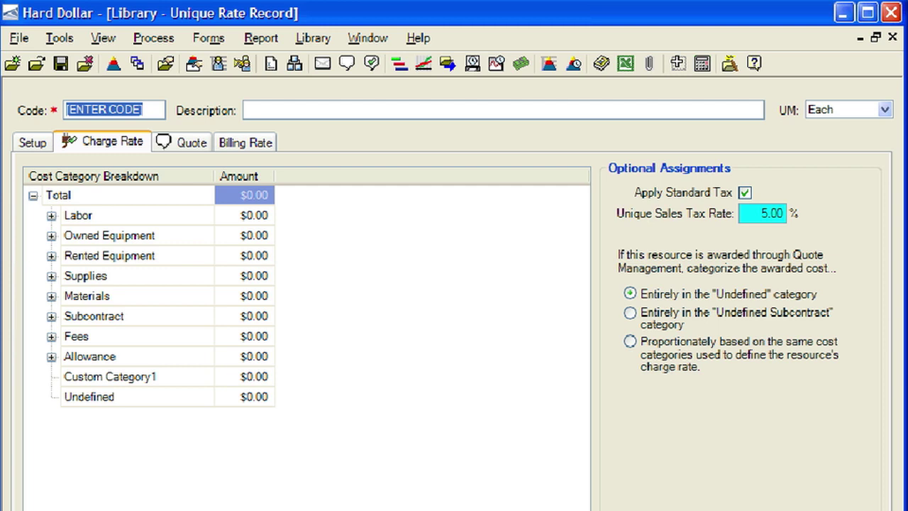
type("UCRANE")
key("Tab")
type("Crane by the Month")
key("Tab")
type("Mo")
key("Return")
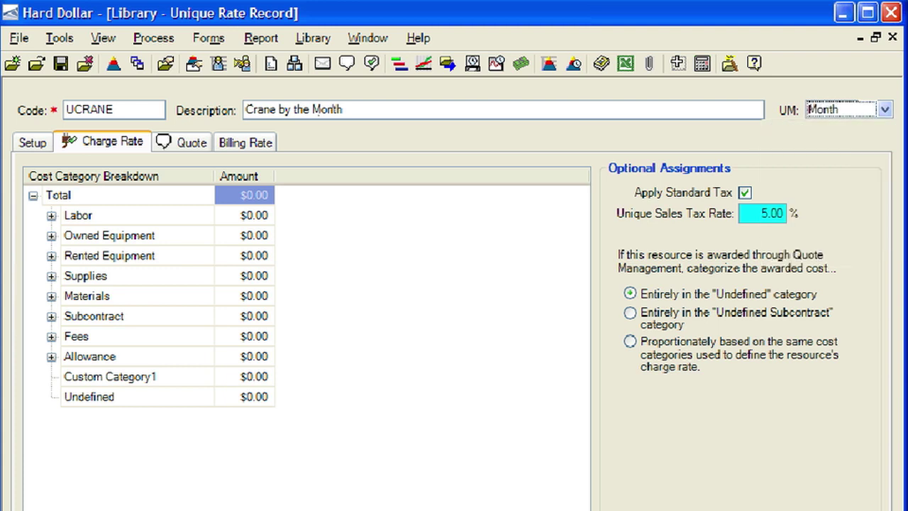
Set the crane's charge rate to 1500 for Labor and 15000 for Owned Equipment, and save the record
left_click(244, 222)
type("1500")
key("Return")
type("15000")
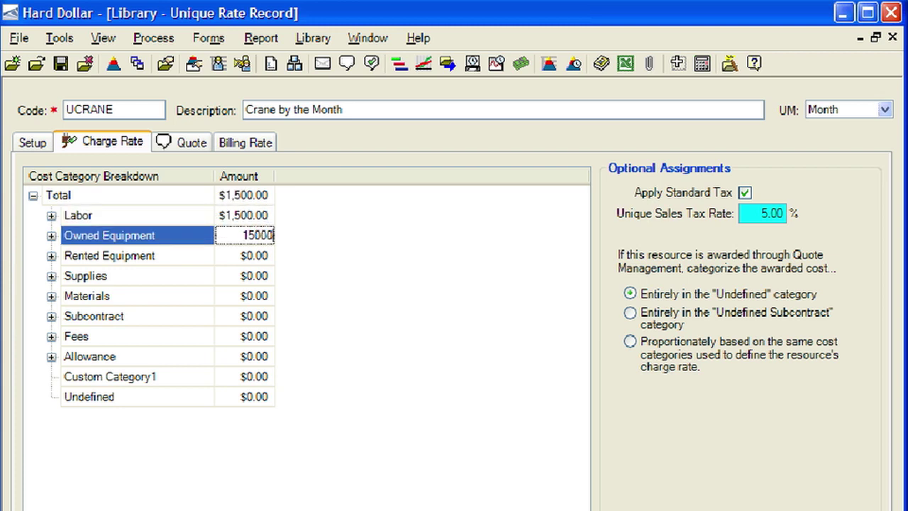
key("Return")
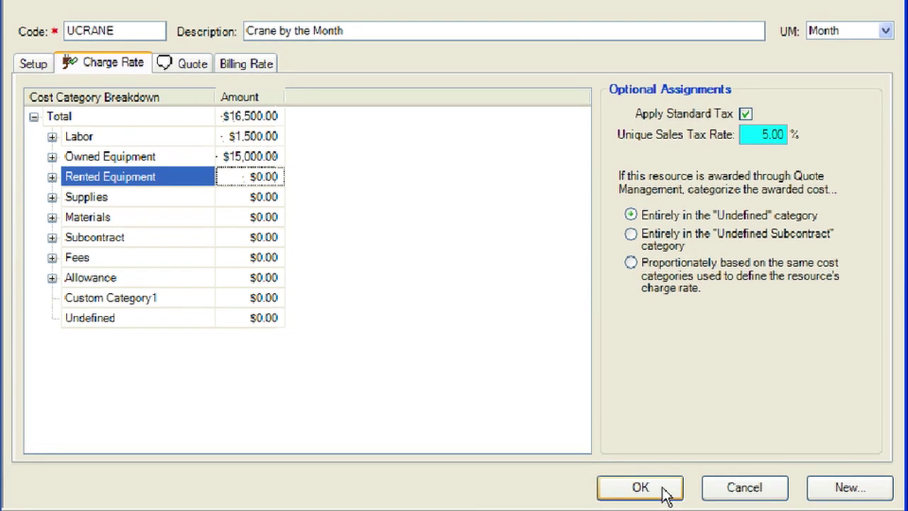
left_click(663, 487)
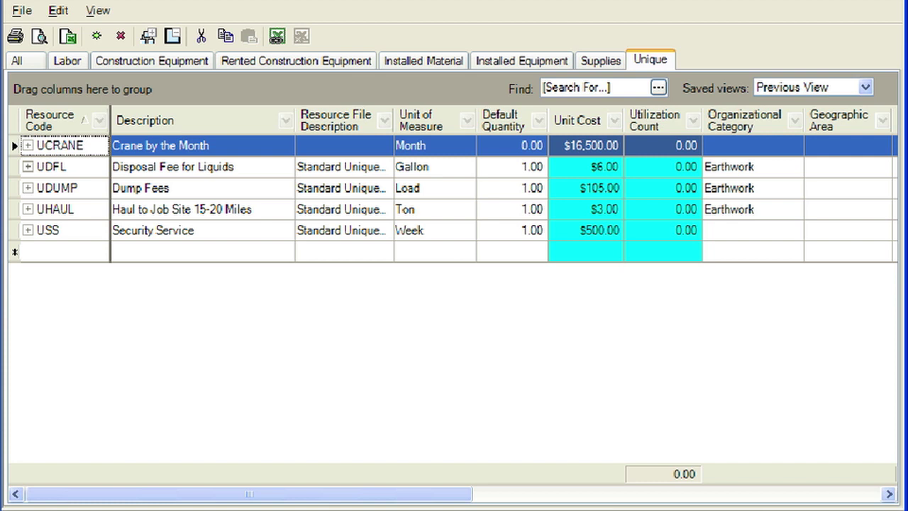
Assign the Crane organizational category to the UCRANE resource in the register
left_click(794, 145)
left_click(796, 147)
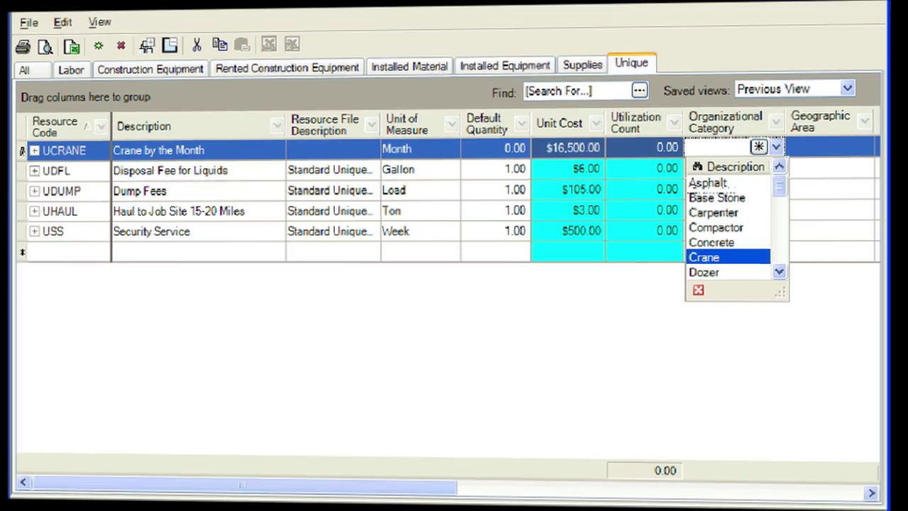
left_click(723, 257)
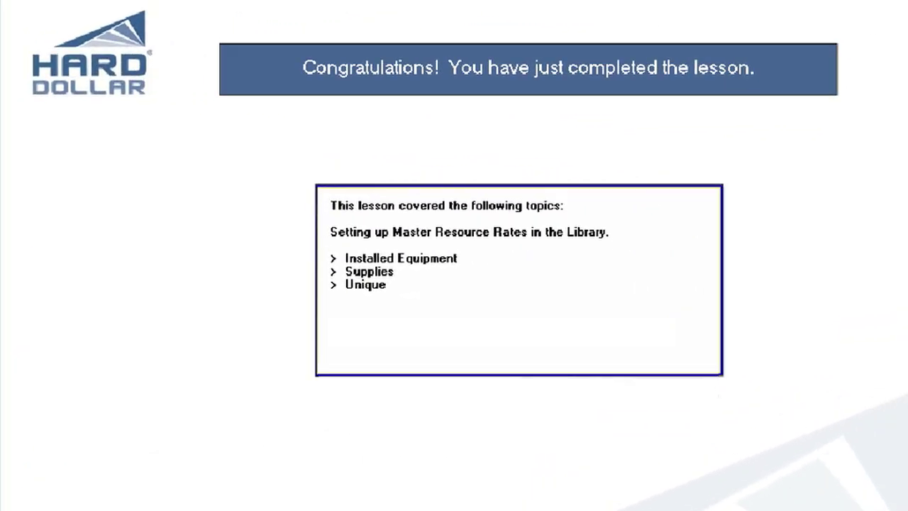